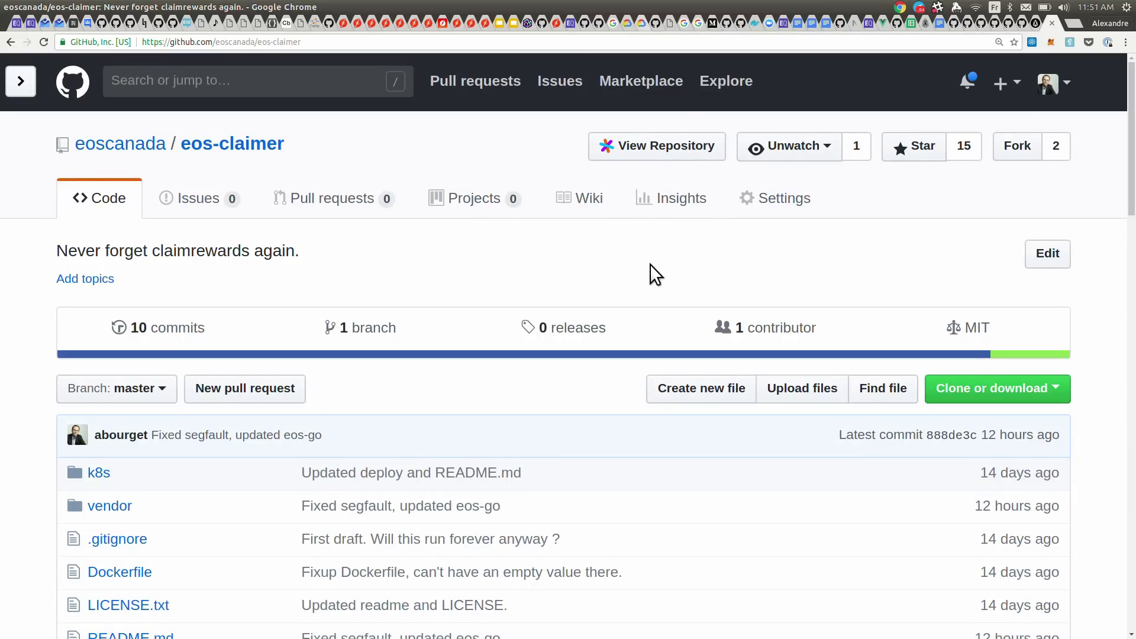
- Bring the eos-claimer README's Setup permissions cleos commands into view and scroll the code block sideways
scroll(650, 264, down, 10)
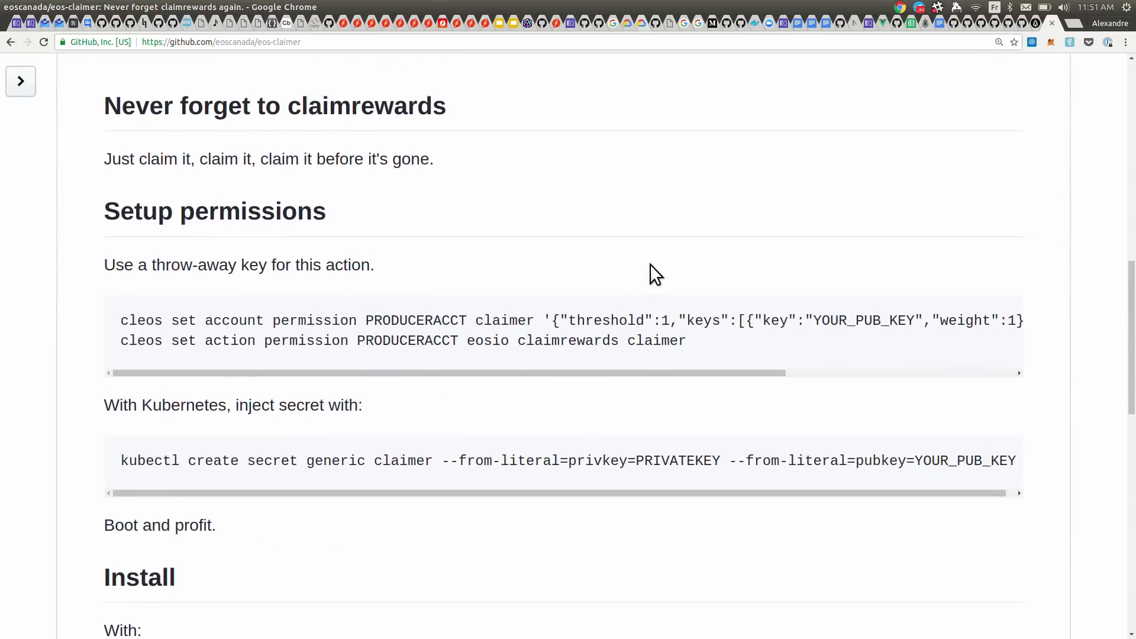
scroll(649, 264, up, 1)
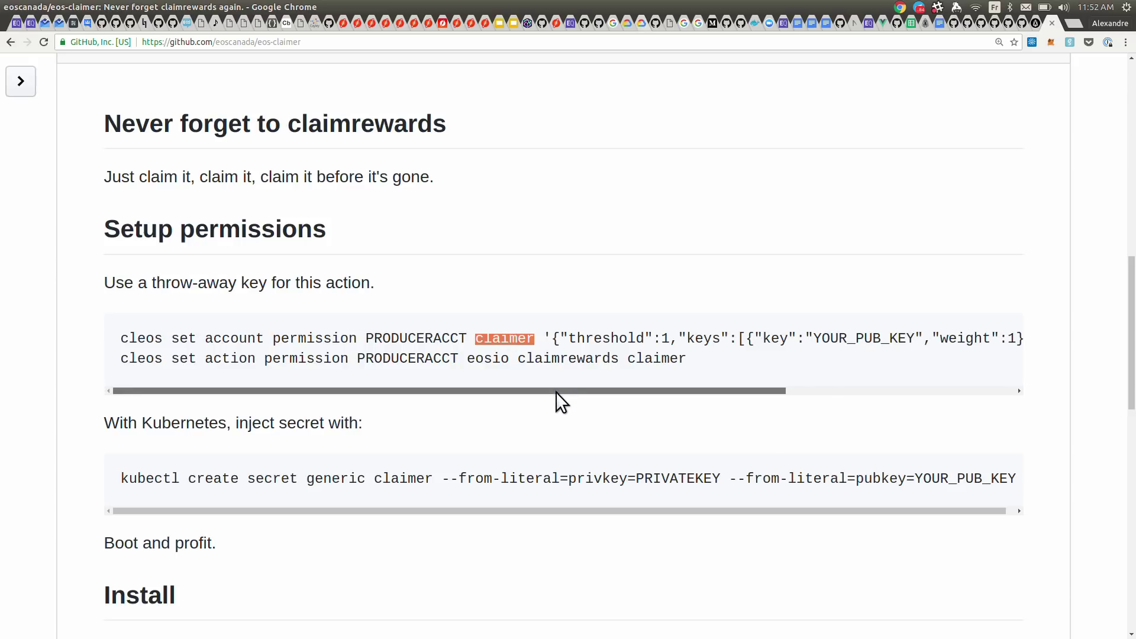
drag(555, 391, 610, 392)
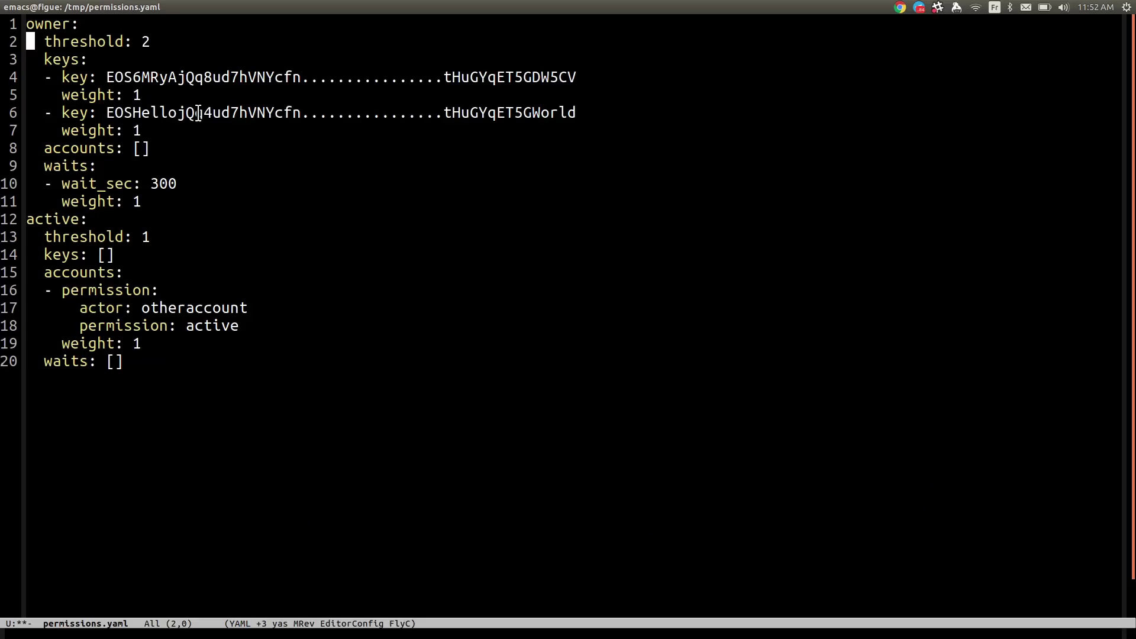
- Highlight the opening lines of the owner permission in permissions.yaml, down to its keys
key(Down)
key(Down)
key(Down)
key(Down)
key(Down)
key(Down)
key(Down)
key(Down)
key(Down)
key(Down)
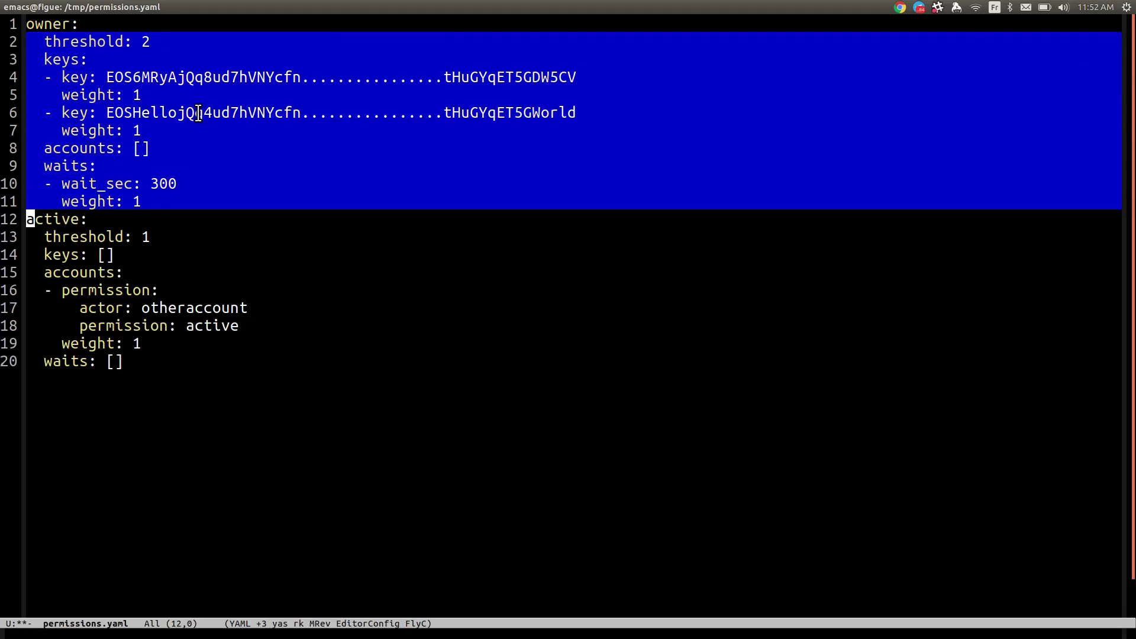
key(ctrl+g)
key(shift+Down)
key(Up)
key(Up)
key(Up)
key(Up)
key(Up)
key(Up)
key(Up)
key(Up)
key(Up)
key(Up)
key(Up)
key(Up)
key(Up)
key(shift+Down)
key(Down)
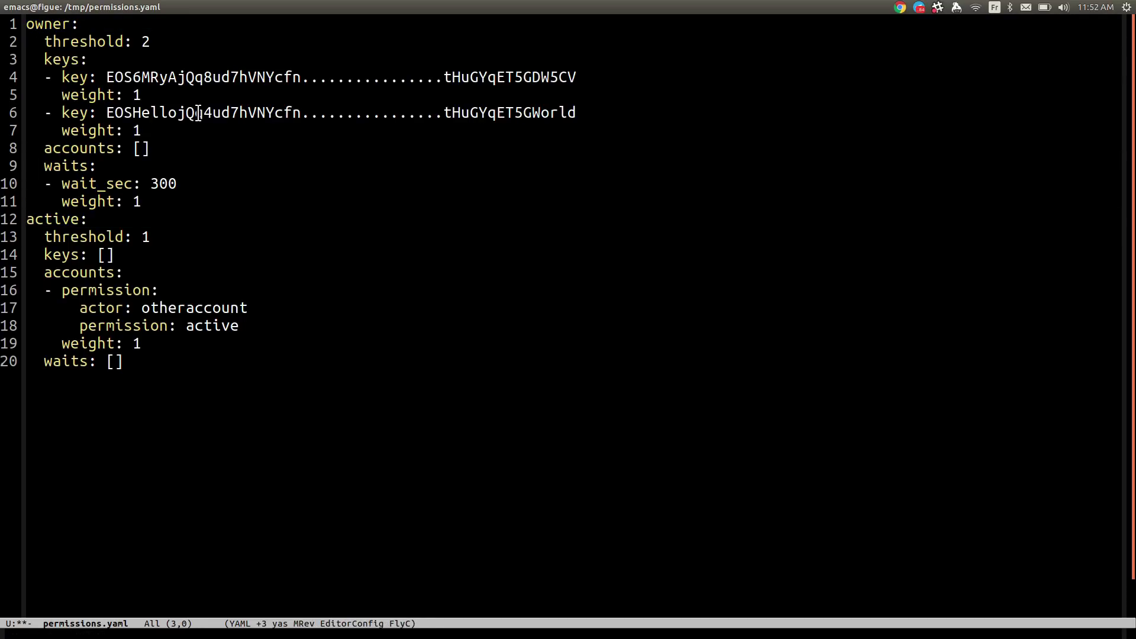
key(shift+Down)
key(shift+Down)
key(shift+Down)
key(shift+Down)
key(shift+Down)
key(shift+Down)
key(shift+Down)
key(shift+Down)
key(ctrl+g)
key(shift+Down)
key(Down)
- Mark the owner's waits line with wait_sec 300, then clear the highlight
key(Down)
key(Down)
key(Down)
key(Down)
key(ctrl+space)
key(Down)
key(Up)
key(Up)
key(Down)
key(Down)
key(ctrl+g)
key(Up)
key(Up)
key(Up)
key(Up)
key(Up)
key(Up)
key(Up)
- Highlight the owner's threshold: 2 line, then both owner keys with their weight 1
key(shift+Down)
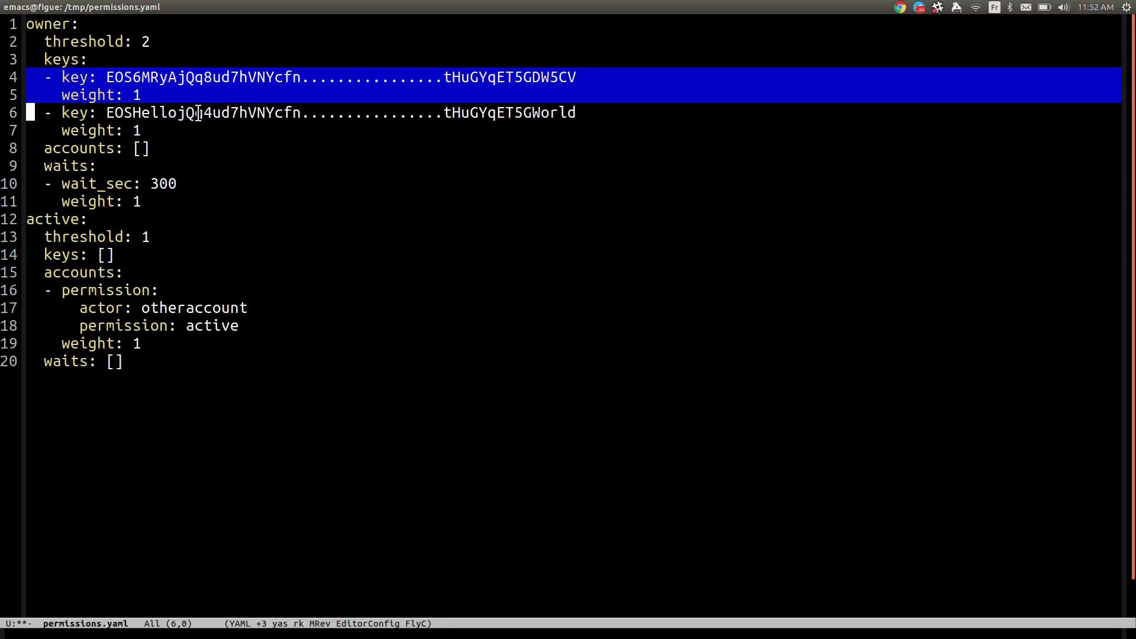
key(Up)
key(Up)
key(Up)
key(Up)
key(shift+Down)
key(Down)
key(Down)
key(Down)
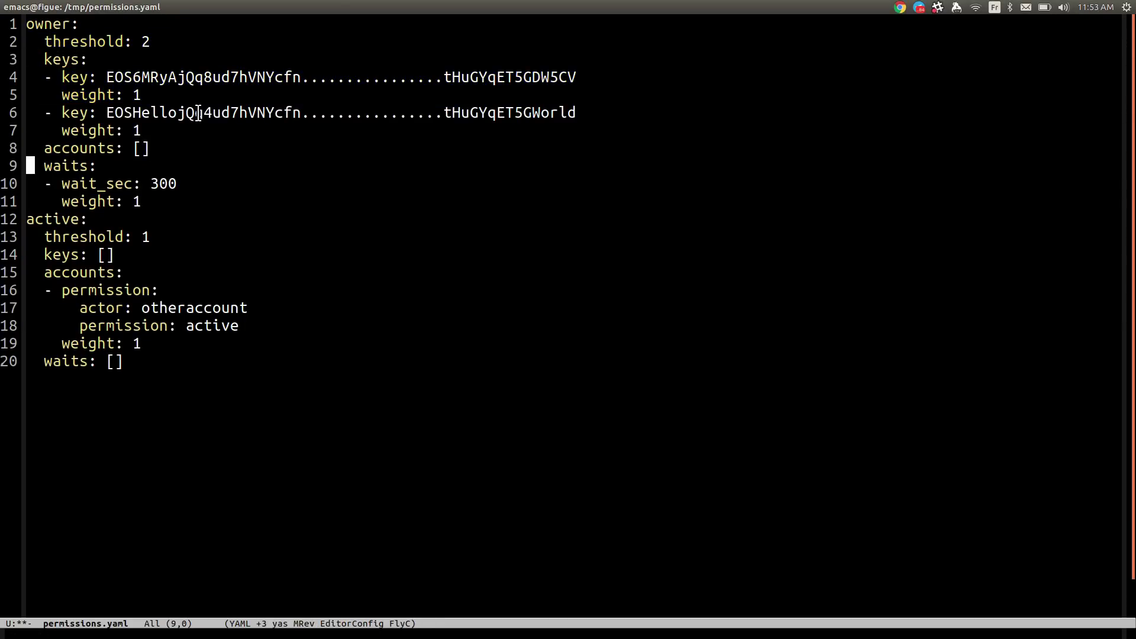
key(shift+Down)
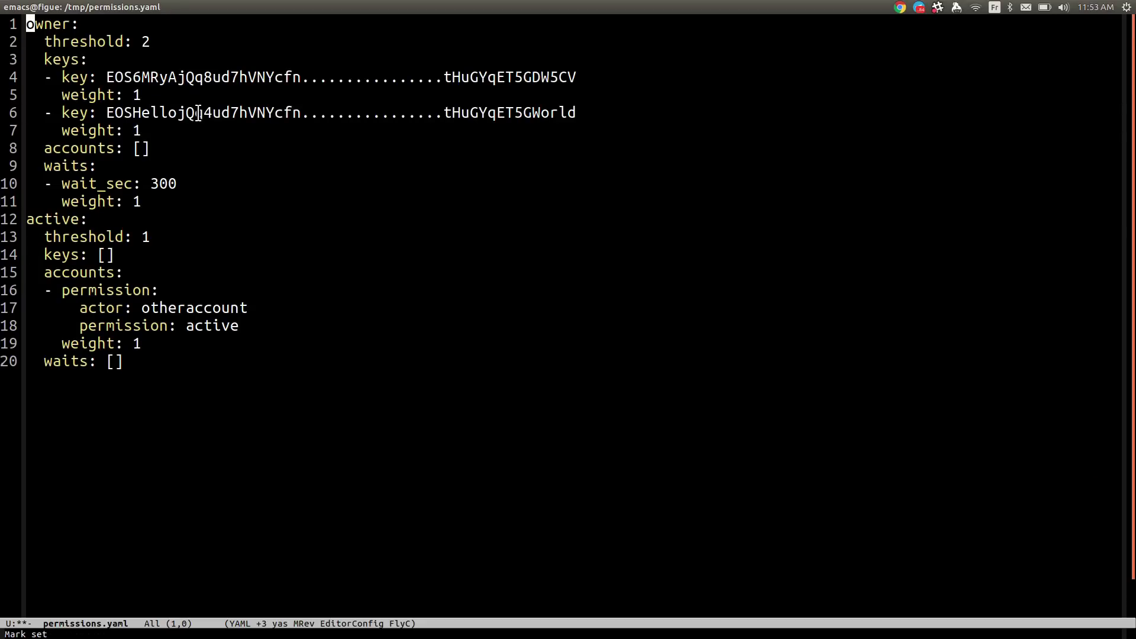
key(shift+Down)
key(Down)
key(Down)
key(shift+Down)
key(shift+Down)
key(shift+Down)
key(shift+Down)
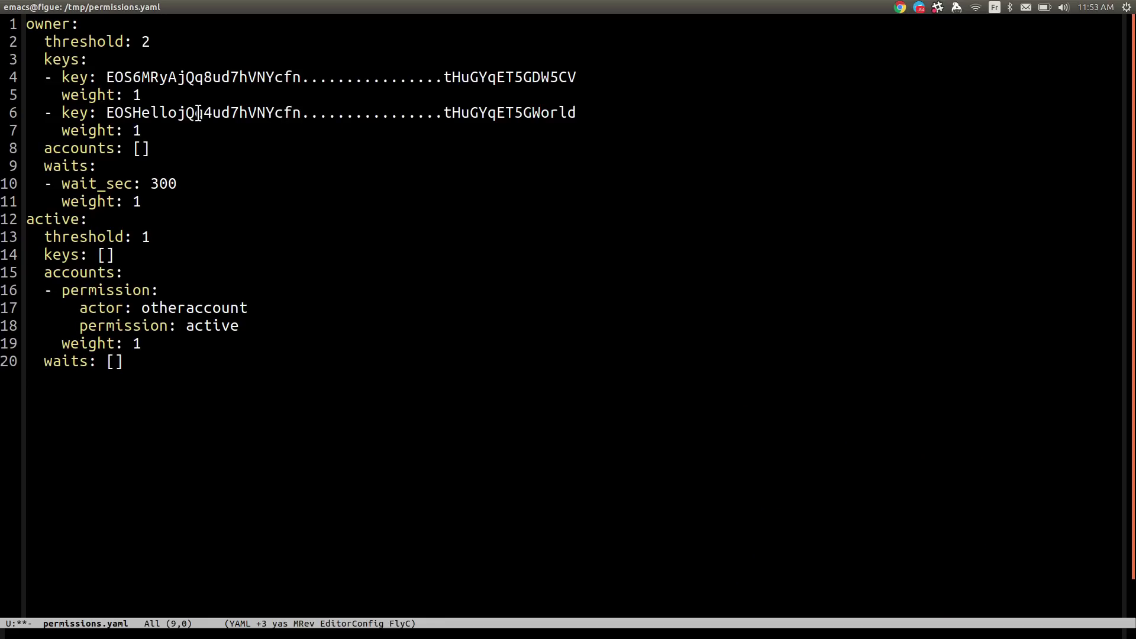
key(ctrl+space)
key(Down)
key(Down)
key(Down)
key(ctrl+g)
key(Up)
key(Up)
key(Down)
key(Down)
key(ctrl+g)
key(Down)
key(Down)
key(ctrl+space)
key(Down)
key(Down)
key(Down)
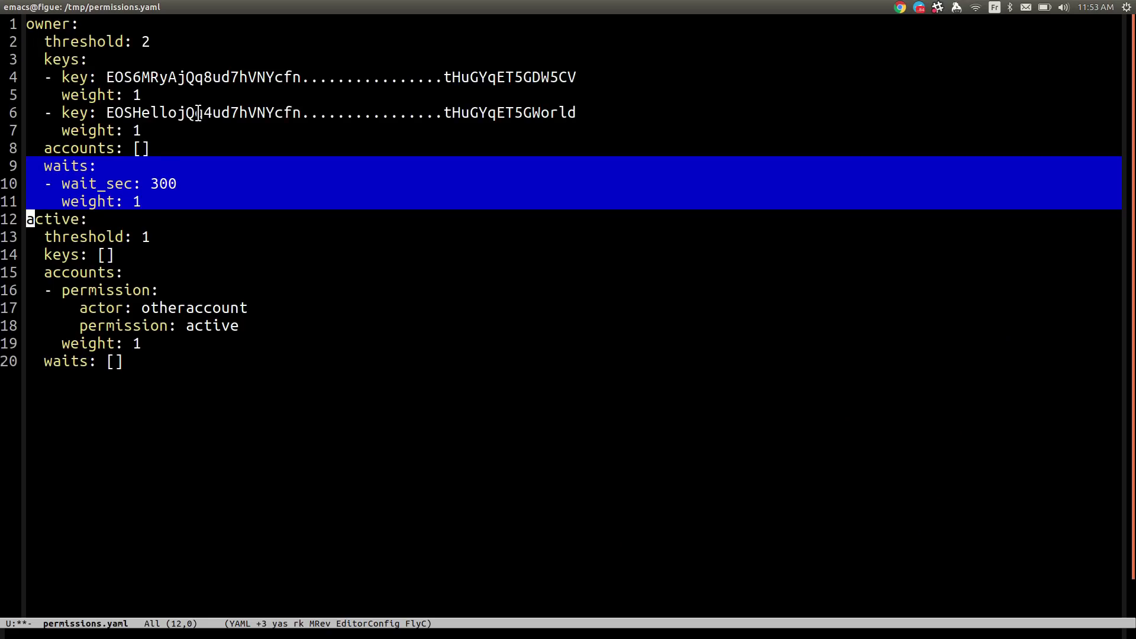
key(ctrl+g)
key(Down)
key(Down)
key(Down)
key(Down)
key(Down)
key(Down)
key(ctrl+g)
key(Up)
key(Up)
key(ctrl+space)
key(Down)
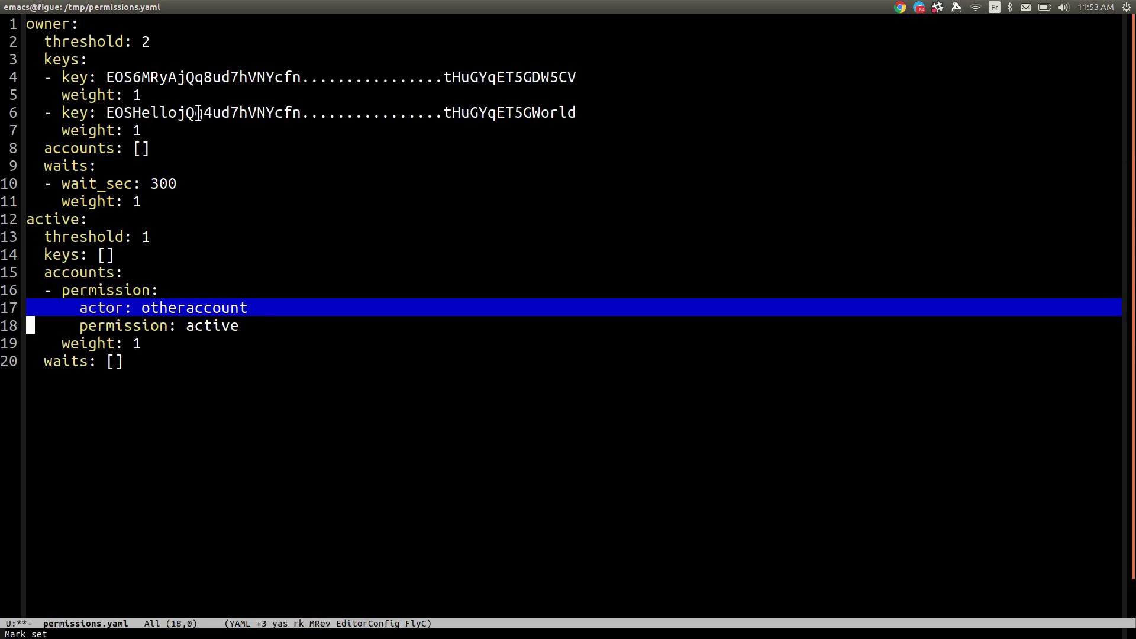
key(ctrl+g)
key(Up)
key(Up)
key(Down)
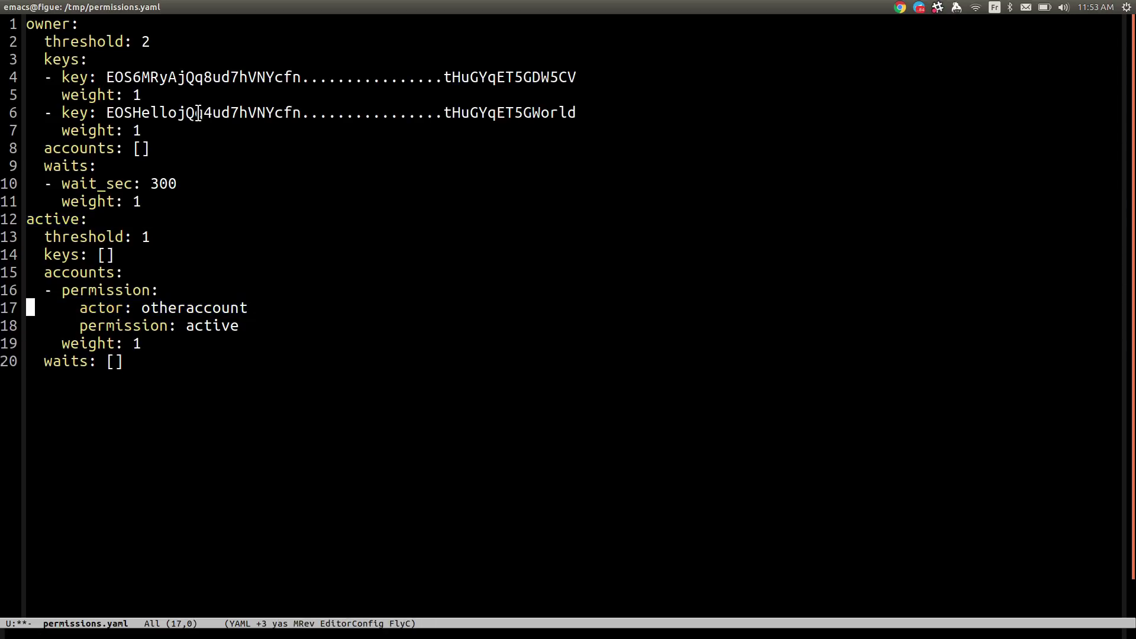
key(ctrl+space)
key(Down)
key(Down)
key(ctrl+g)
key(Up)
key(Up)
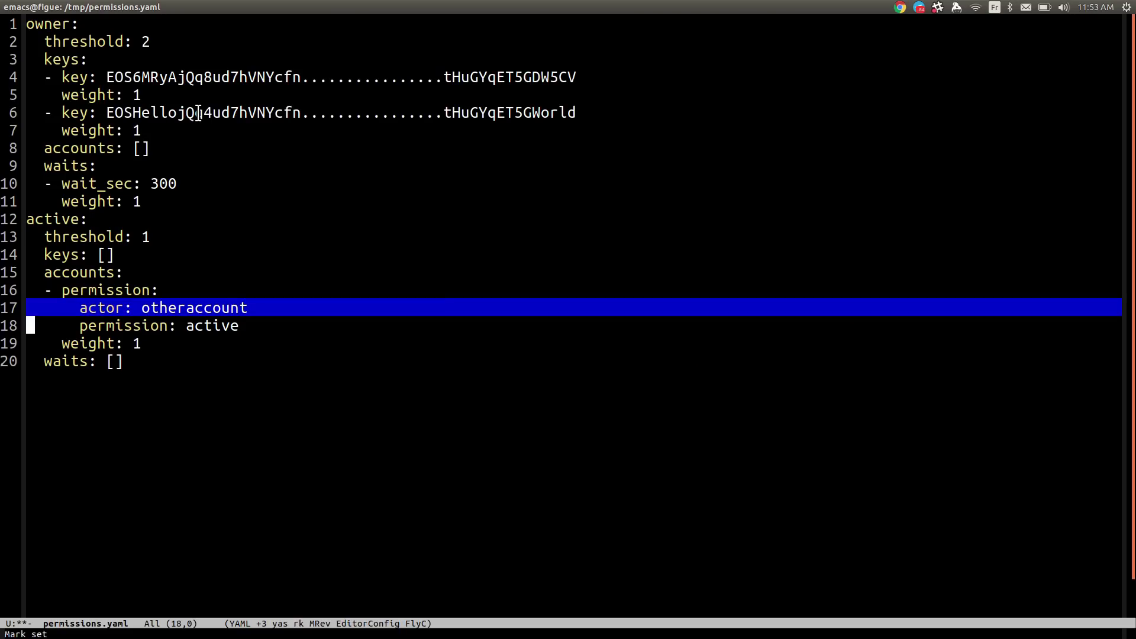
key(ctrl+space)
key(Down)
key(ctrl+g)
key(Up)
key(Up)
key(Up)
key(Up)
key(Up)
key(Up)
key(Up)
key(ctrl+space)
key(Down)
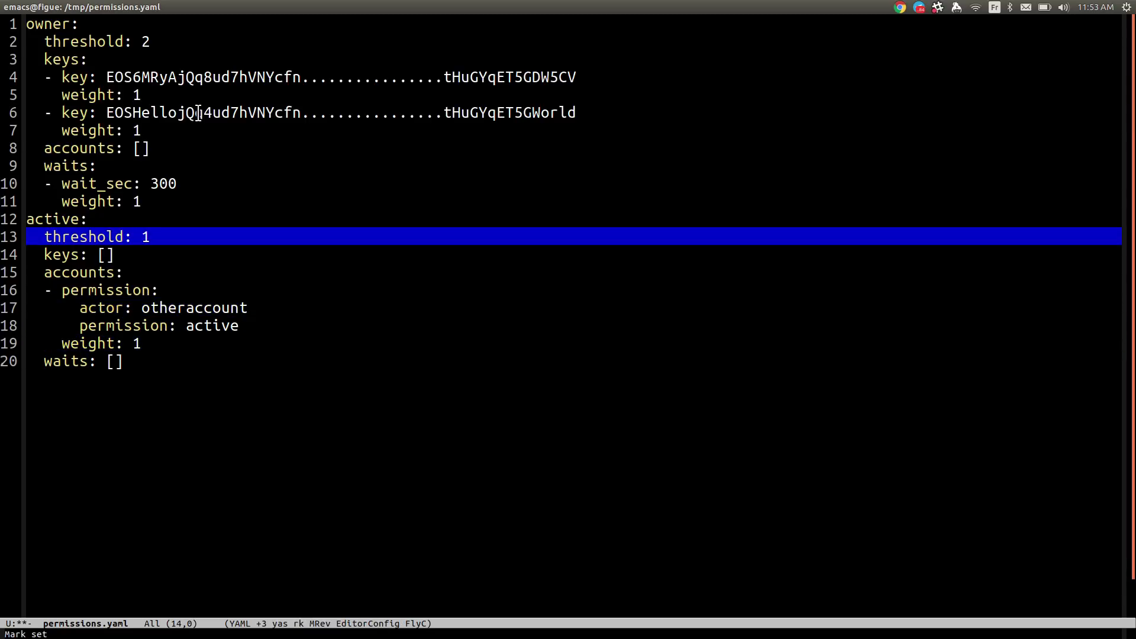
key(ctrl+g)
key(Down)
key(Down)
key(Down)
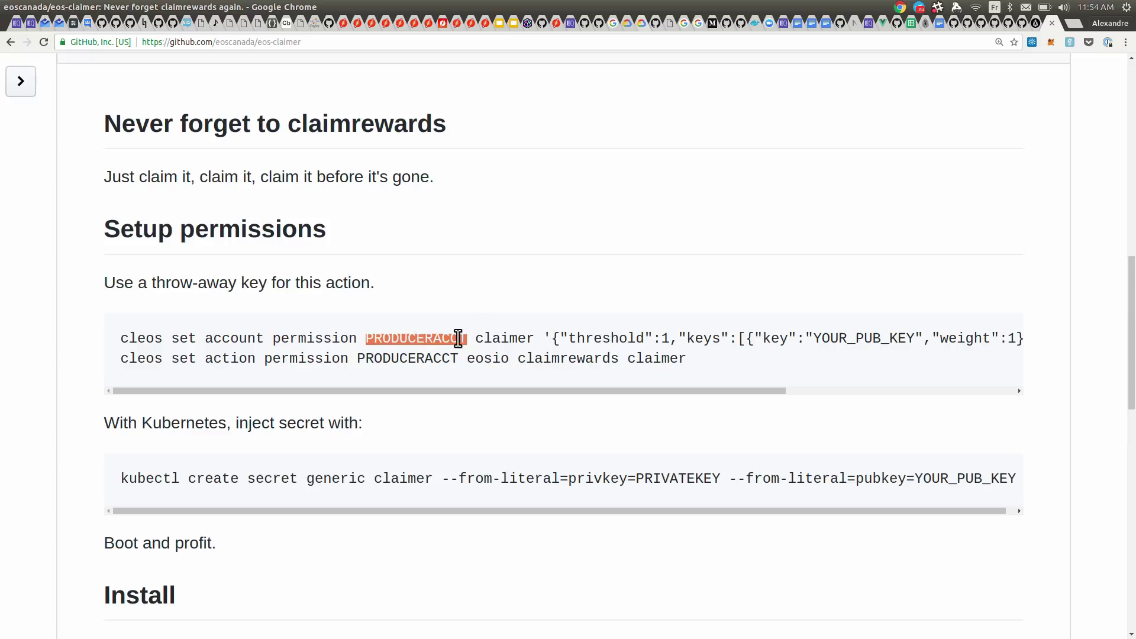
- Scroll the set account permission command sideways and select its threshold 1 and YOUR_PUB_KEY keys JSON
drag(538, 390, 653, 391)
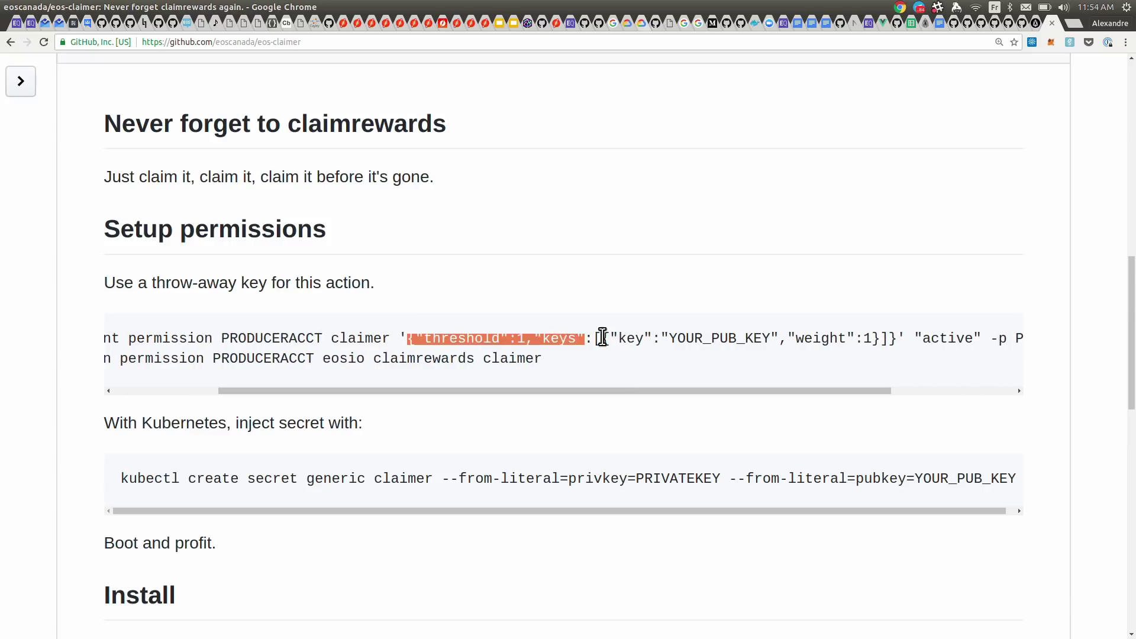
drag(682, 332, 684, 336)
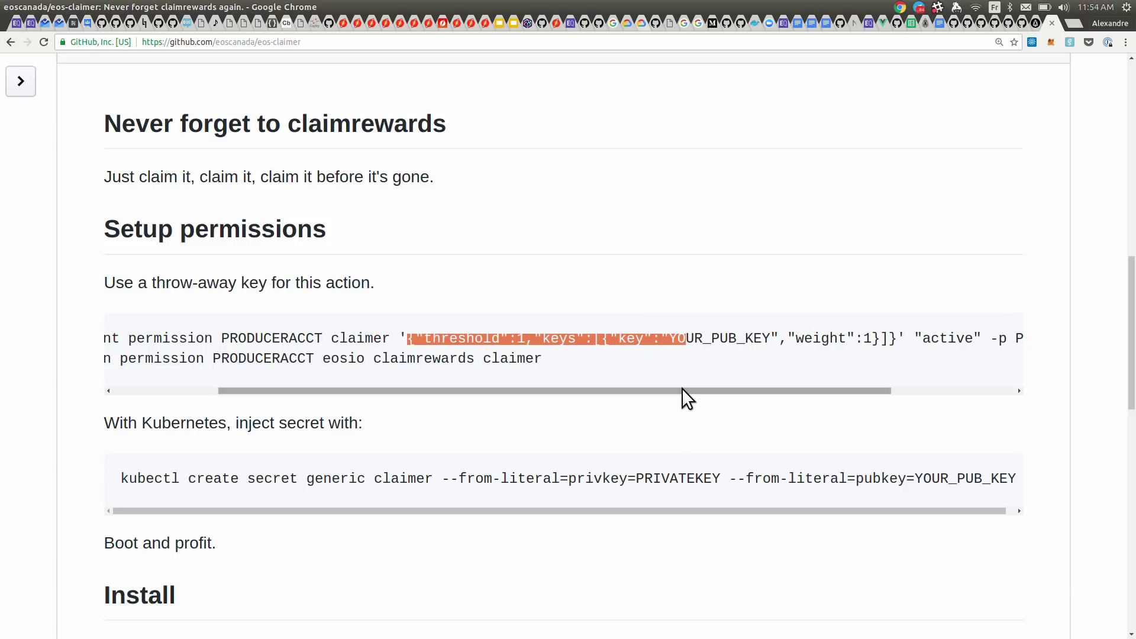
drag(682, 388, 825, 406)
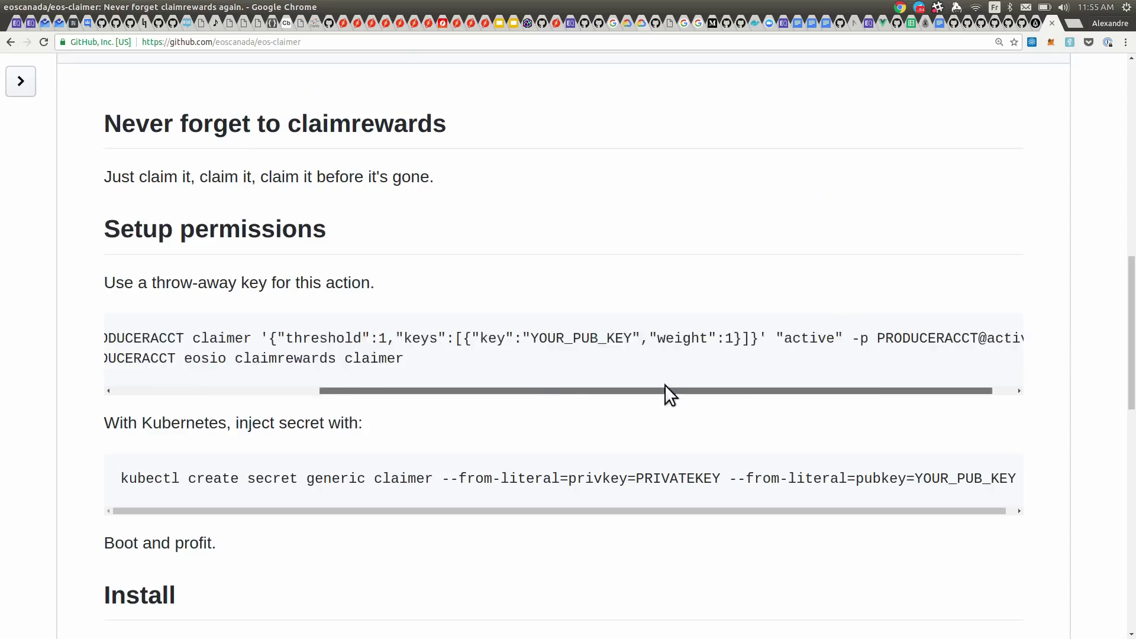
drag(666, 391, 739, 386)
drag(744, 338, 795, 336)
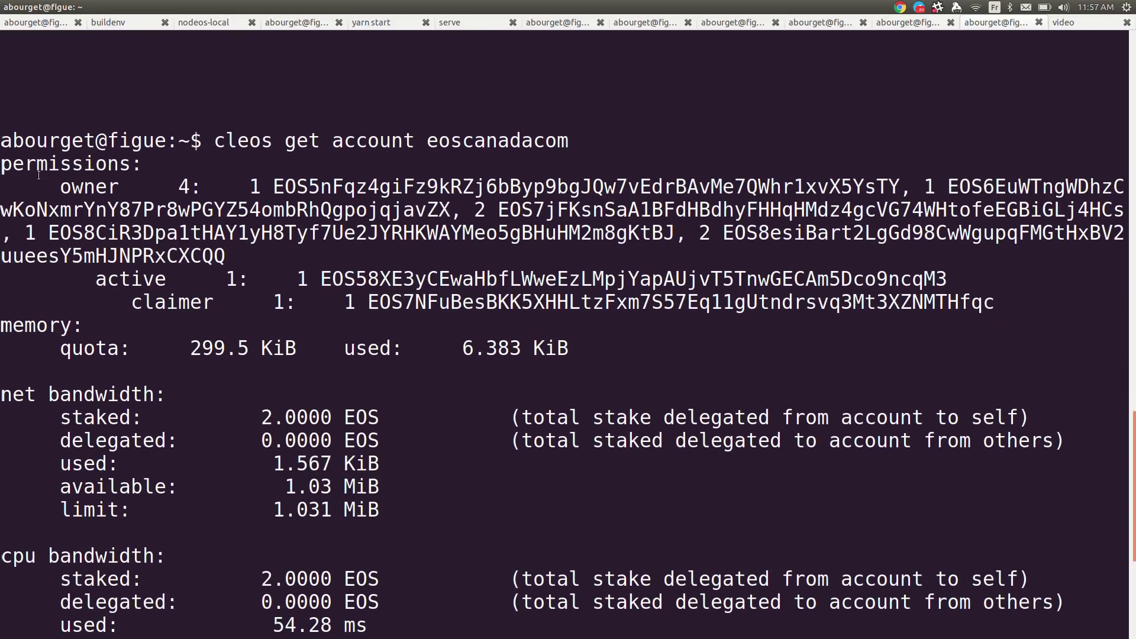
- In the cleos get account output, highlight the owner keys, then the active and claimer public keys
drag(3, 165, 425, 210)
click(253, 207)
drag(60, 184, 400, 258)
double_click(399, 274)
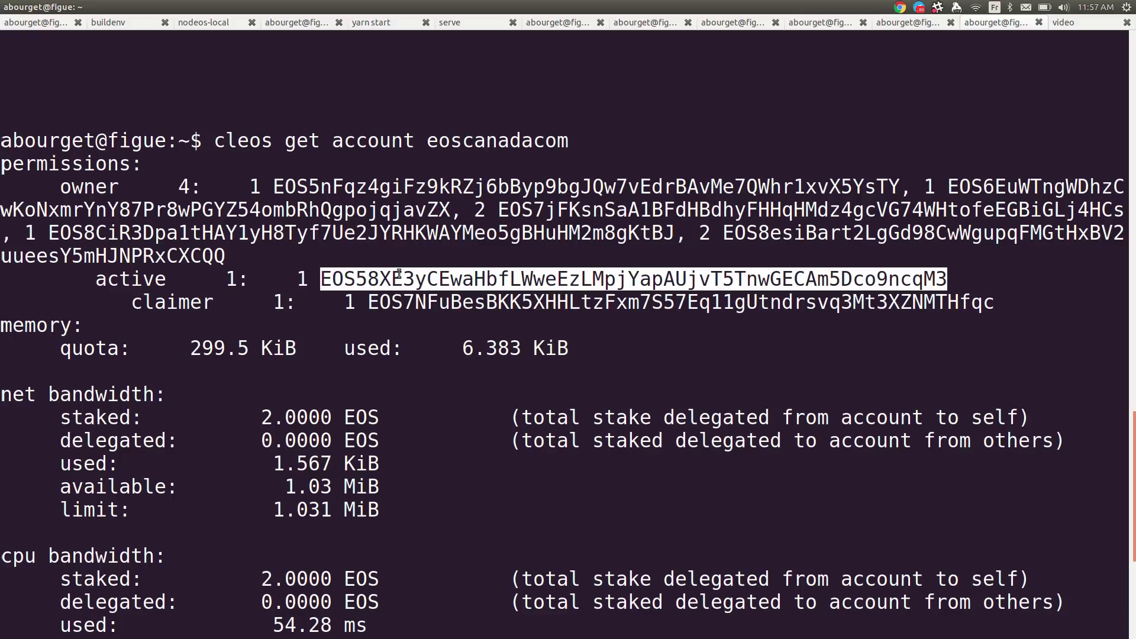
double_click(433, 301)
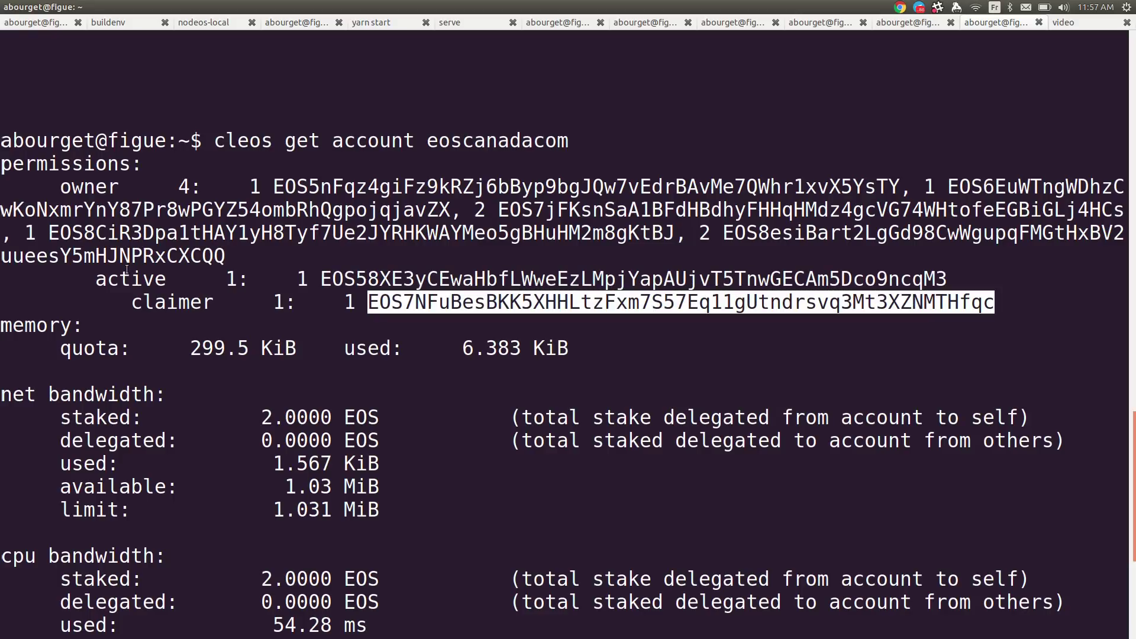
click(95, 279)
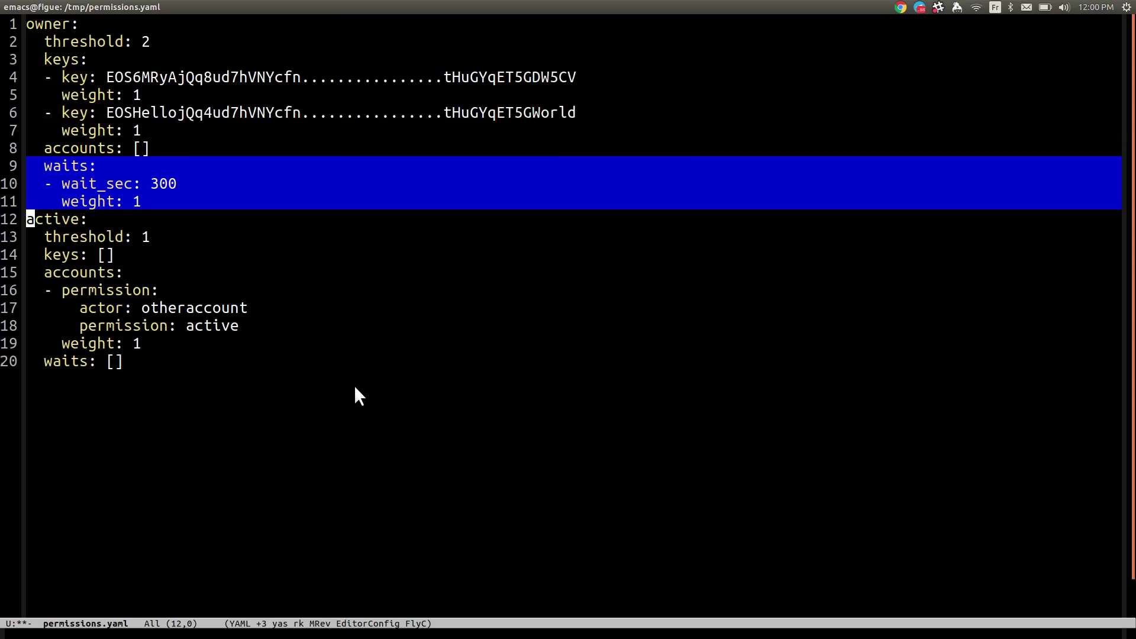
- Mark the owner's waits block (wait_sec 300, weight 1) in permissions.yaml
click(233, 181)
key(ctrl+a)
key(ctrl+p)
key(ctrl+space)
key(ctrl+n)
key(ctrl+n)
key(ctrl+n)
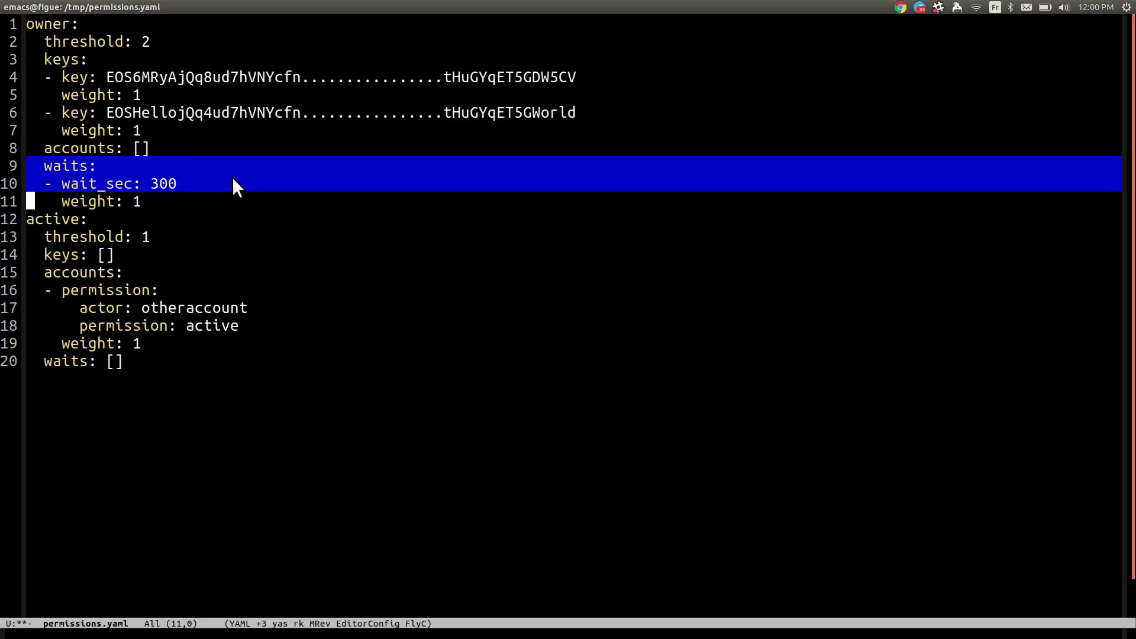